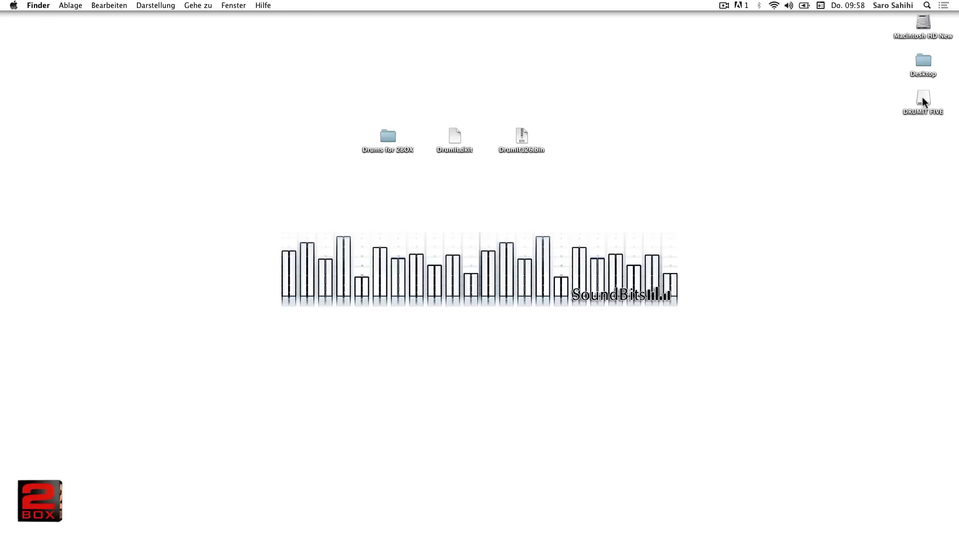
- Open the DRUMIT FIVE drive from the desktop to list its 16 kit, sample and manual items
double_click(923, 100)
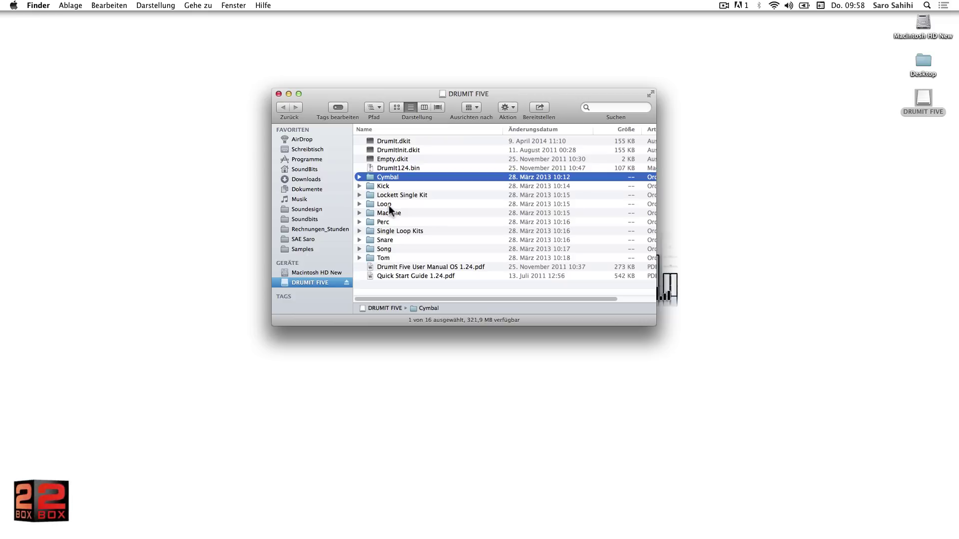
left_click(389, 205)
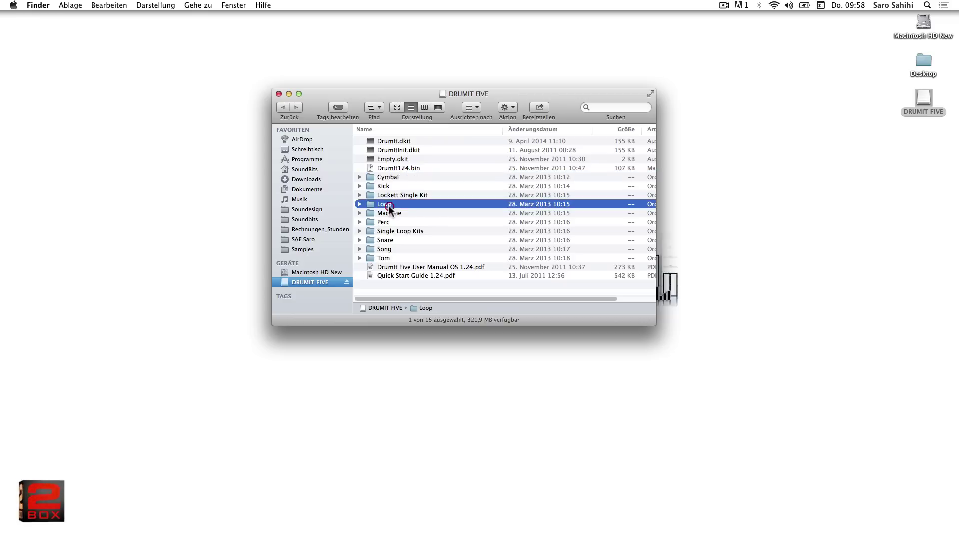
left_click(359, 205)
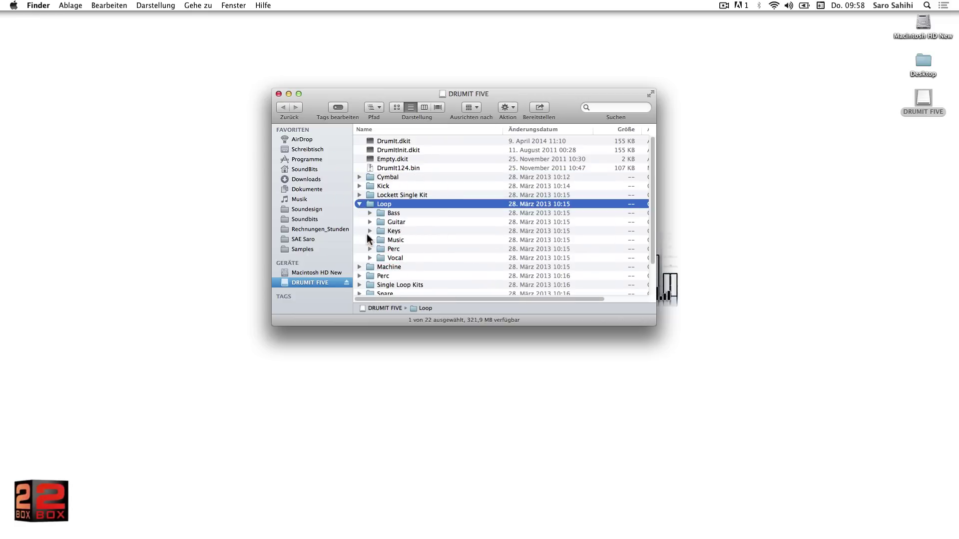
left_click(360, 203)
left_click(360, 248)
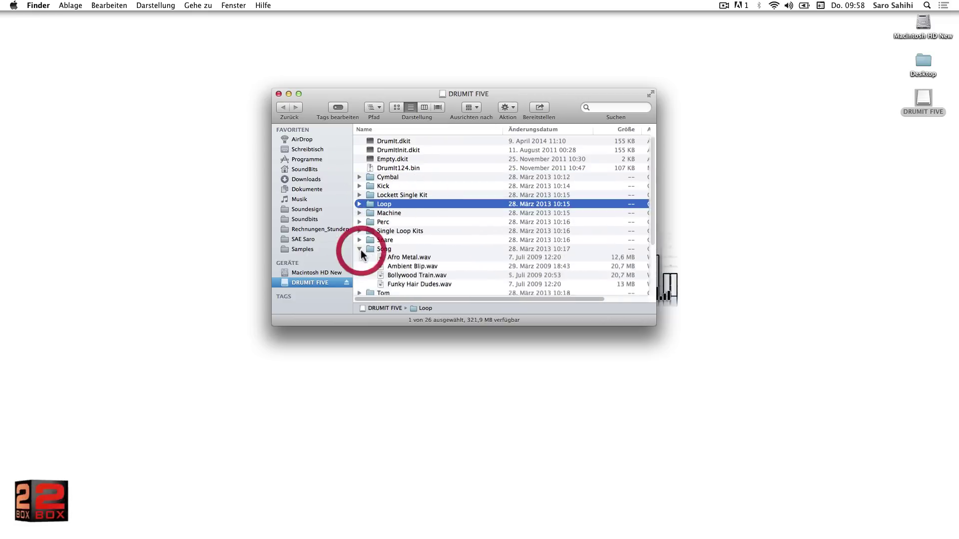
scroll(436, 286, "down", 2)
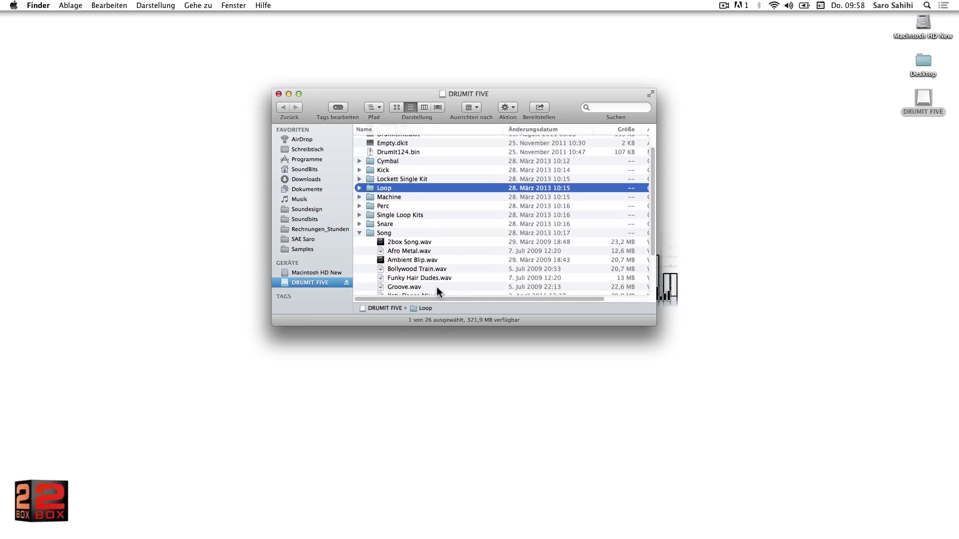
scroll(437, 287, "down", 5)
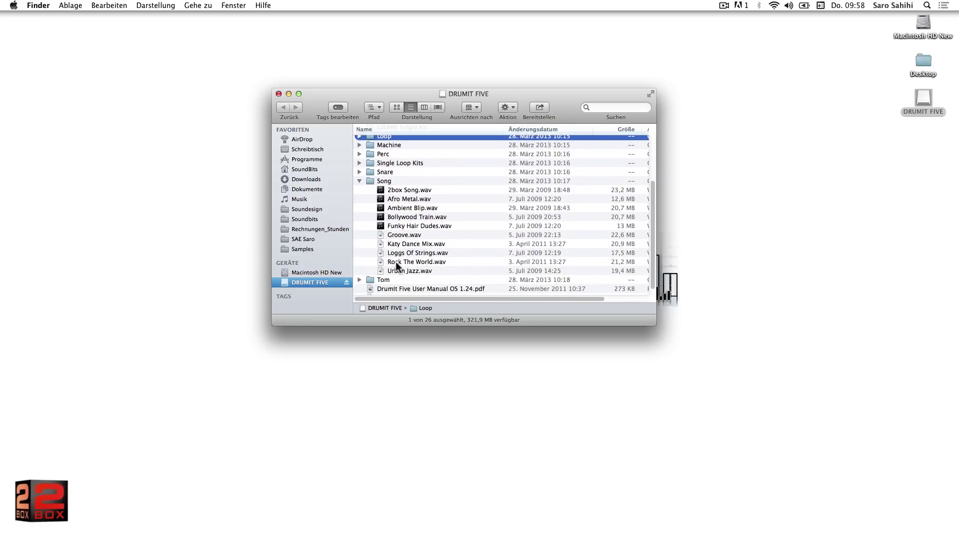
left_click(359, 181)
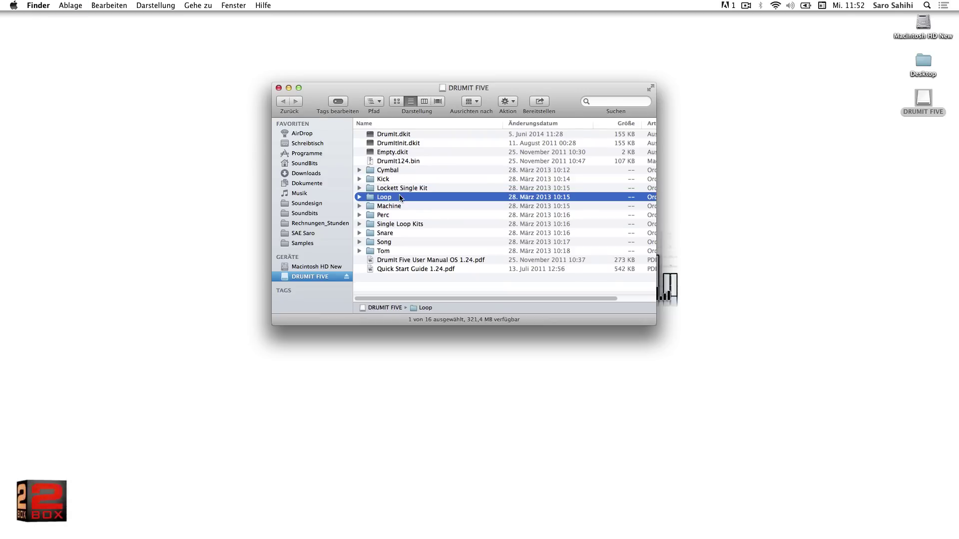
key("super+shift+n")
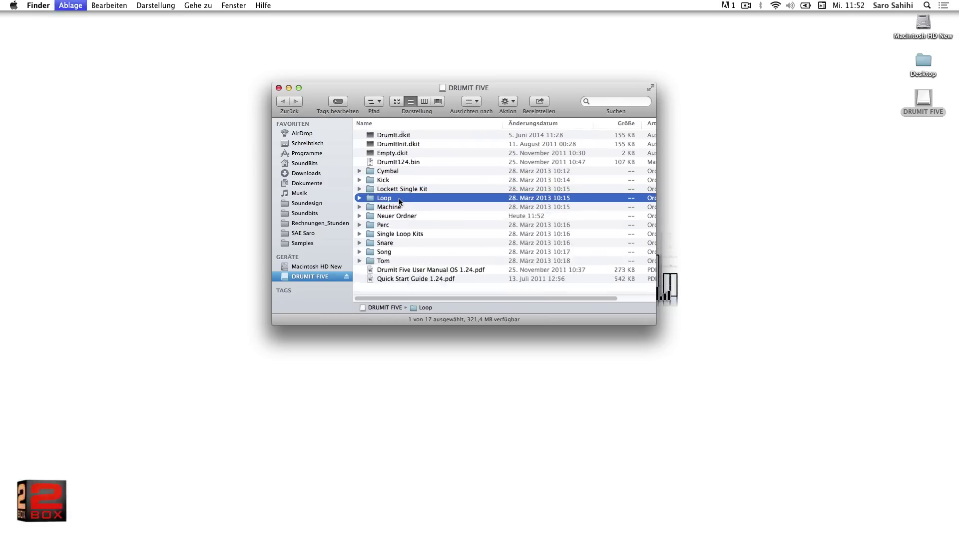
type("My Sounds")
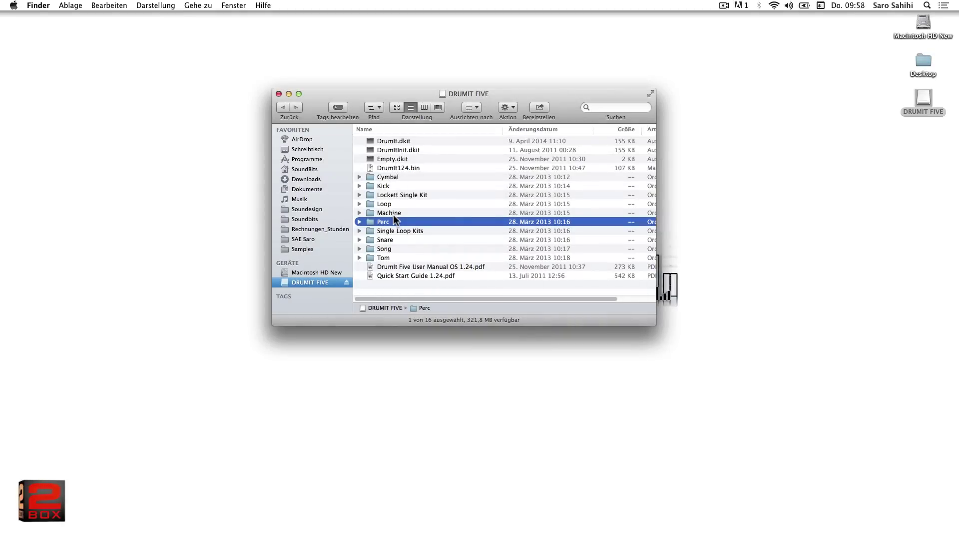
left_click(403, 168)
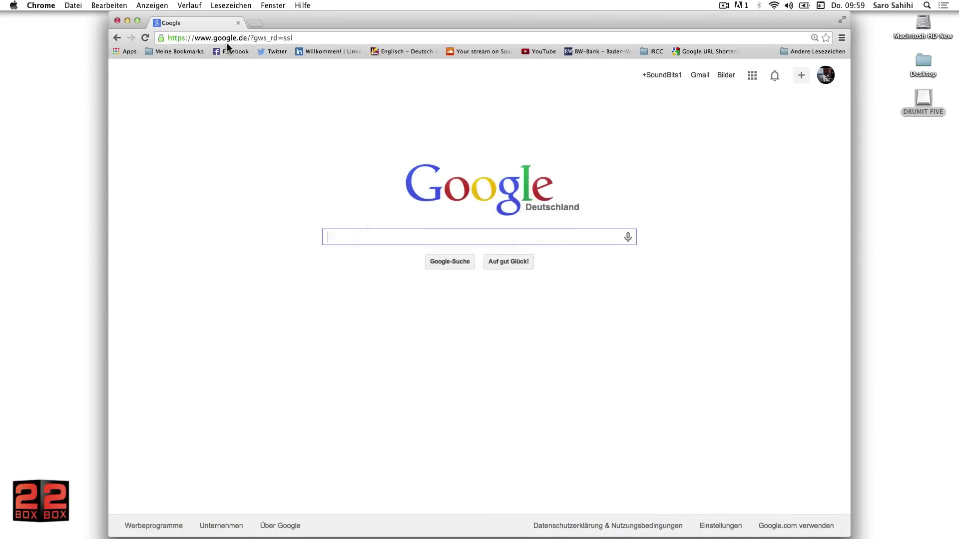
- In Chrome, go to 2box.se and download the OS V1.26 update file DrumIt126.bin from Downloads
key("super+l")
type("2box.se")
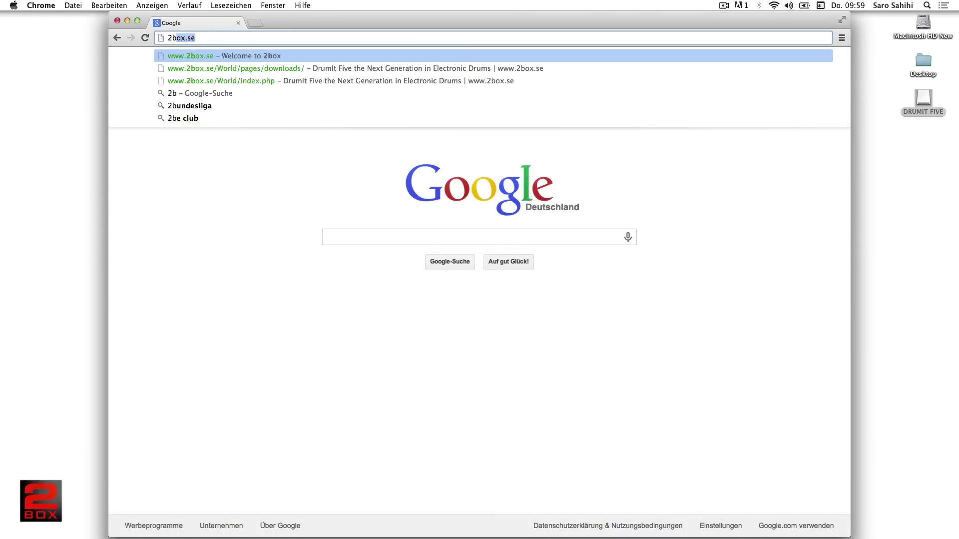
key("Return")
left_click(550, 267)
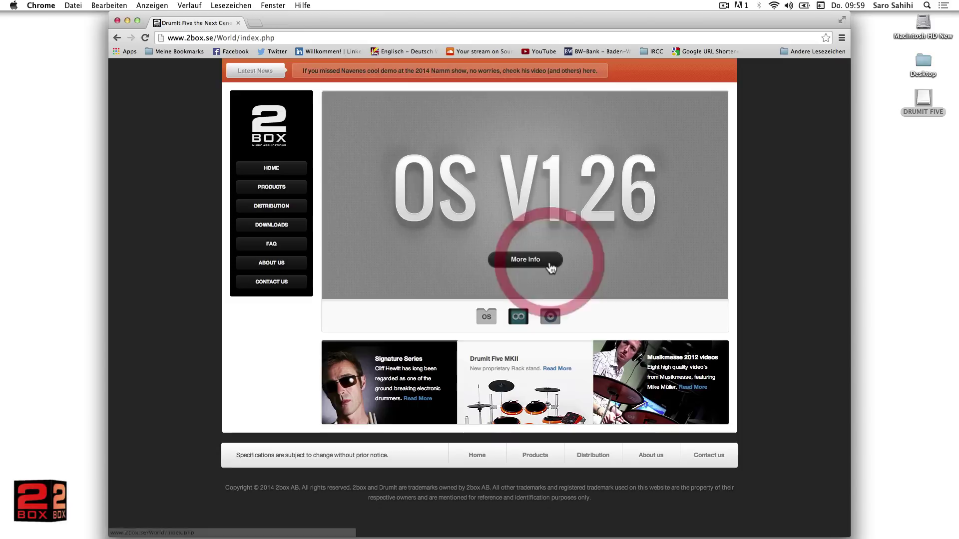
left_click(248, 231)
left_click(666, 156)
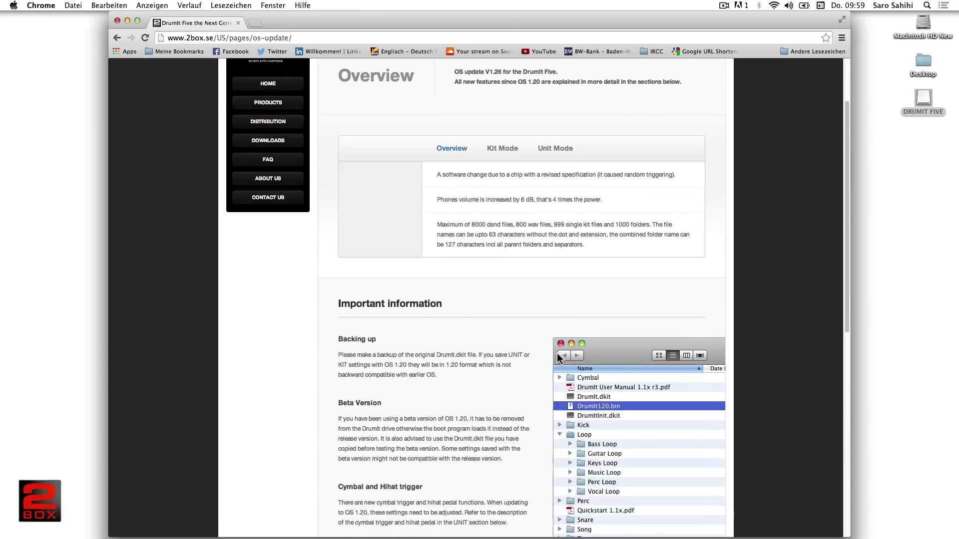
scroll(557, 352, "down", 10)
left_click(605, 275)
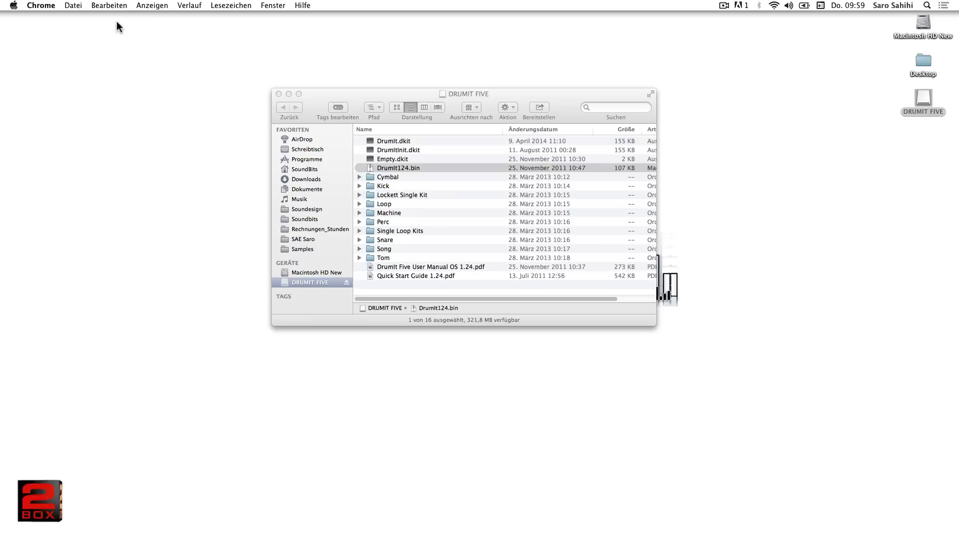
- Copy DrumIt126.bin from the desktop onto the DRUMIT FIVE drive beside Drumit124.bin
left_click(116, 21)
left_click_drag(359, 98, 653, 94)
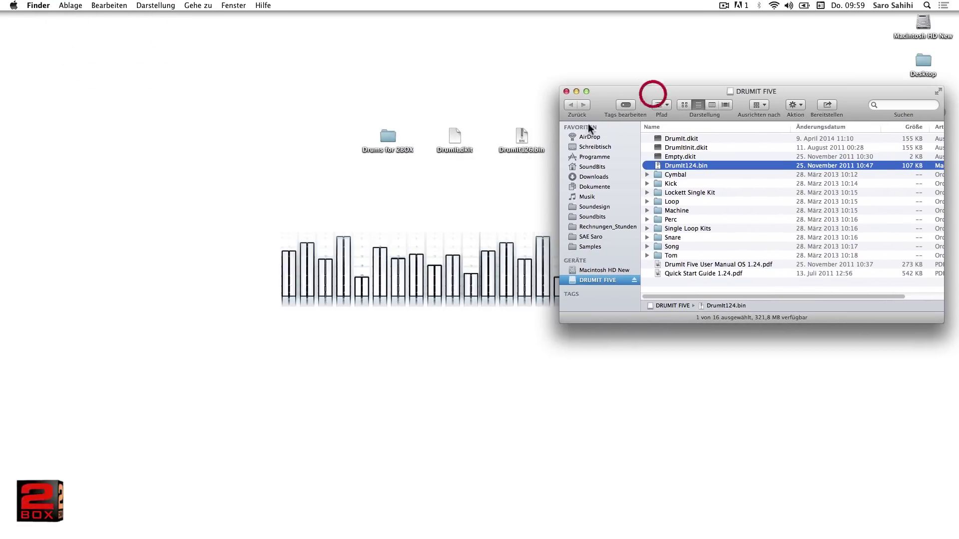
left_click_drag(521, 135, 683, 283)
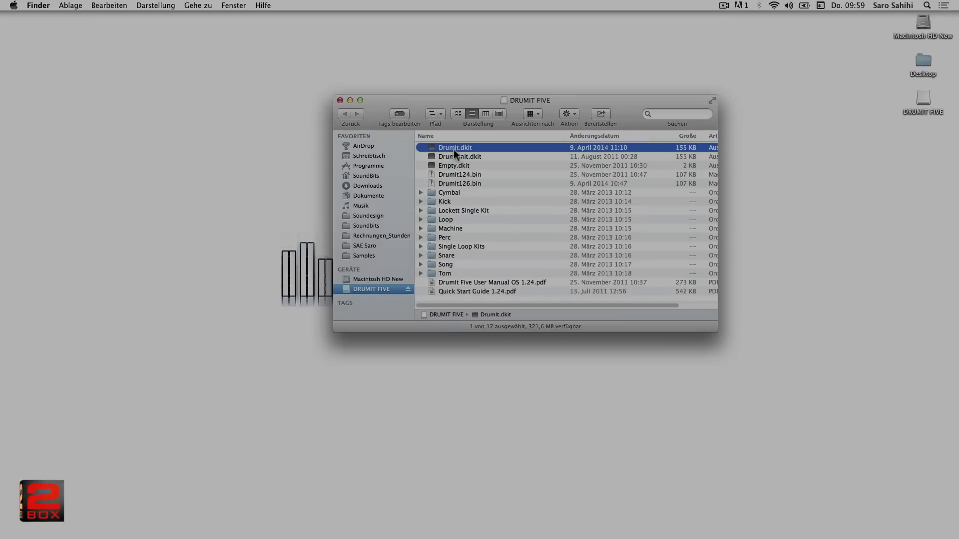
left_click(453, 149)
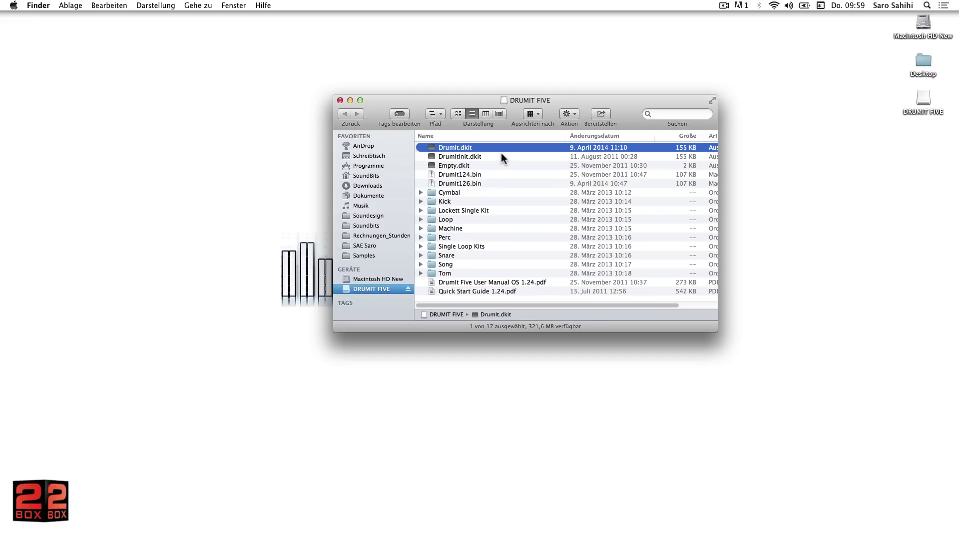
left_click(488, 154)
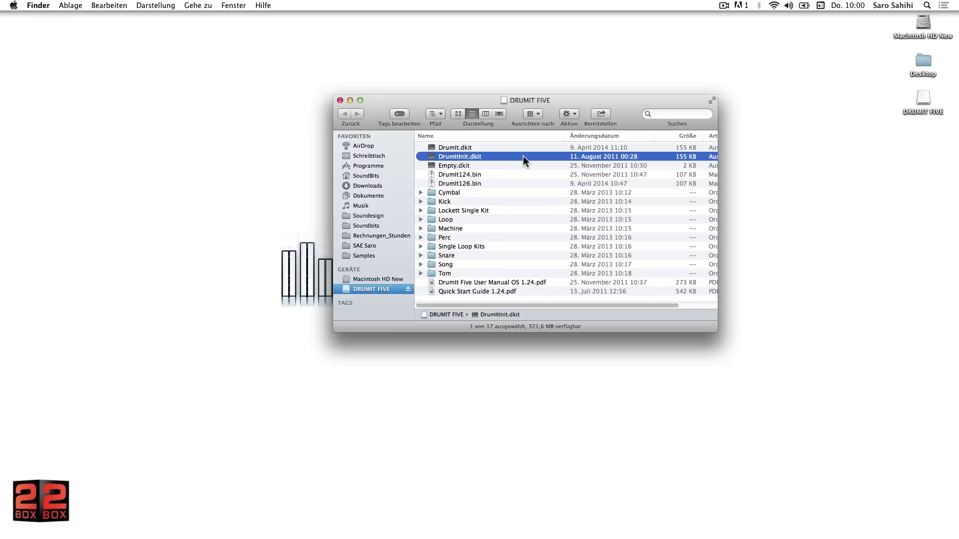
left_click(508, 164)
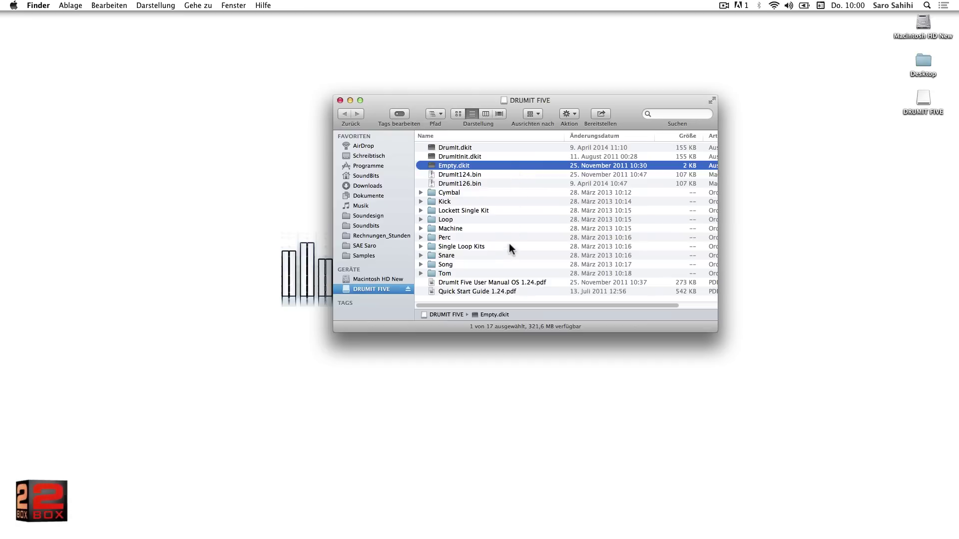
left_click(492, 291)
left_click(548, 282)
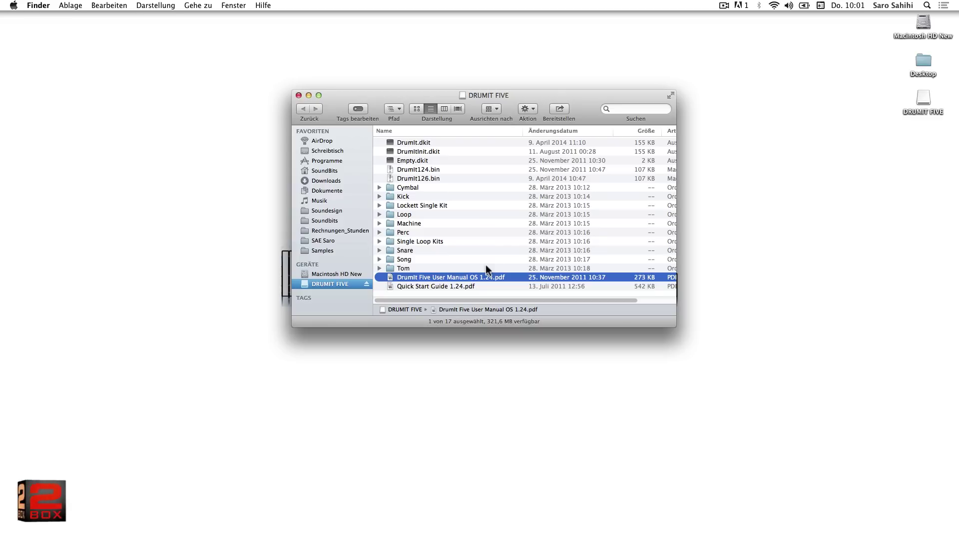
- Create a desktop folder named '2Box DrumIT 5 BACKUP - 12.06.2014'
left_click(879, 196)
key("shift+super+n")
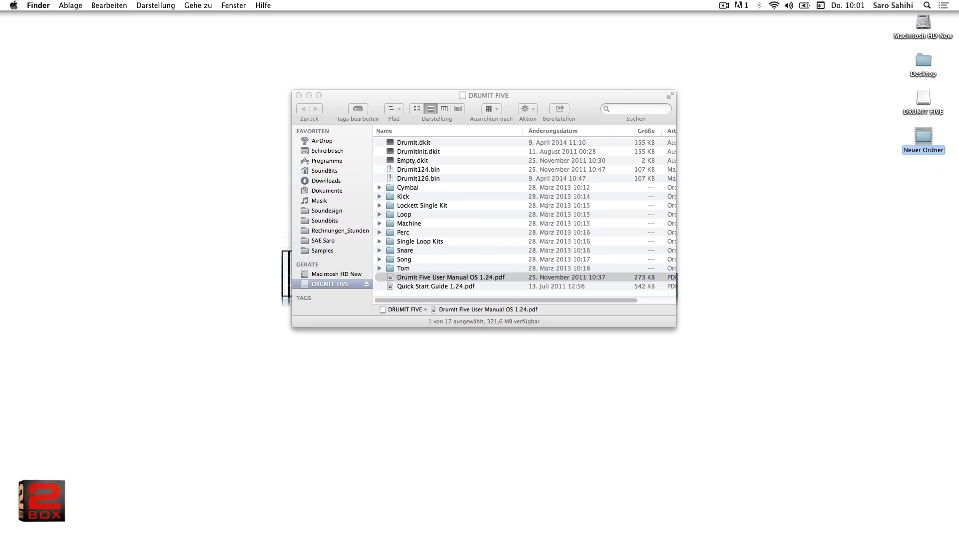
type("2Box DrumIT 5 BA")
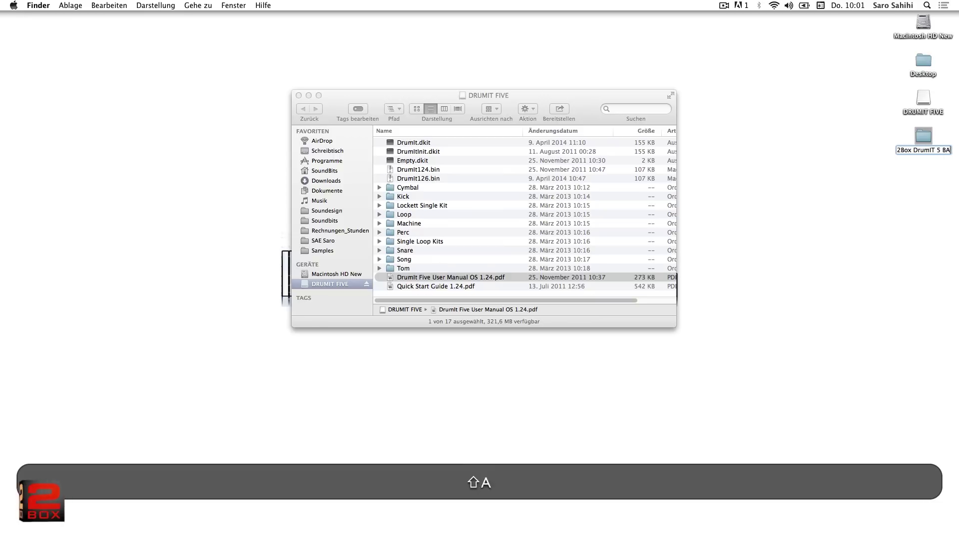
type("CKUP - 12.06.2014")
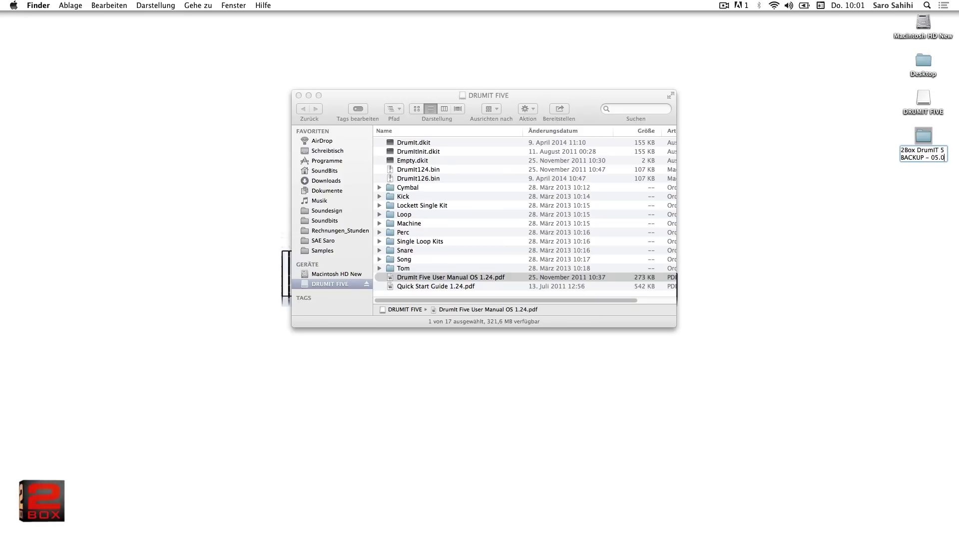
key("Return")
- Copy all 17 DRUMIT FIVE drive items into the backup folder
left_click(441, 178)
key("super+a")
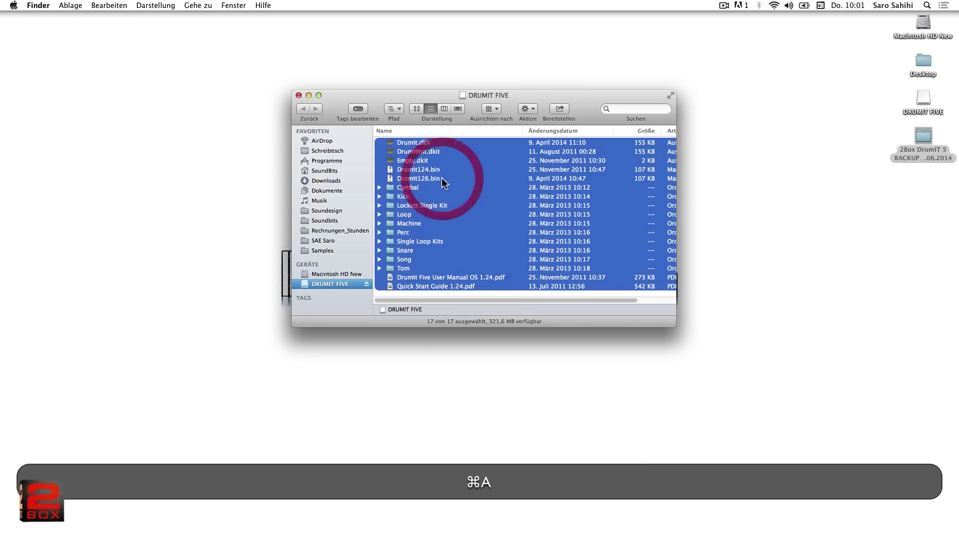
left_click_drag(424, 153, 924, 144)
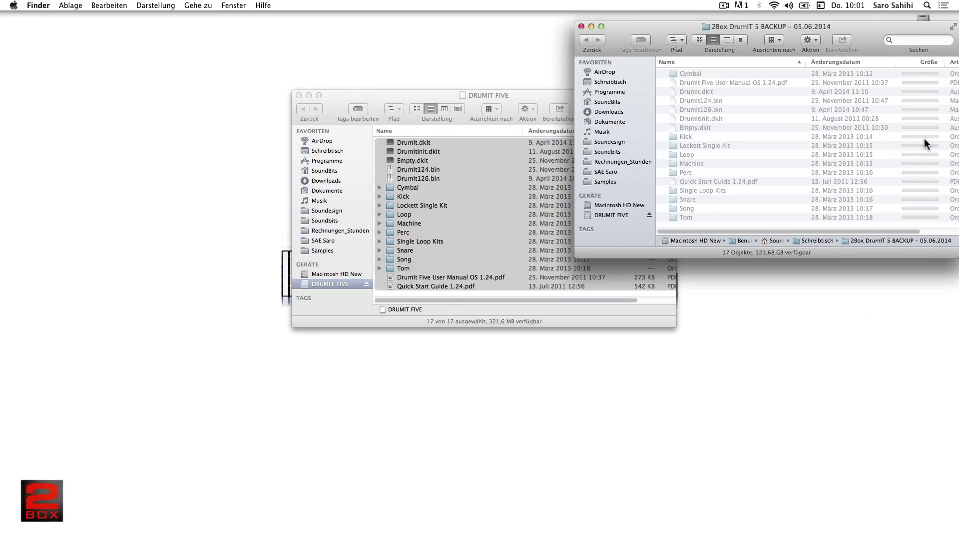